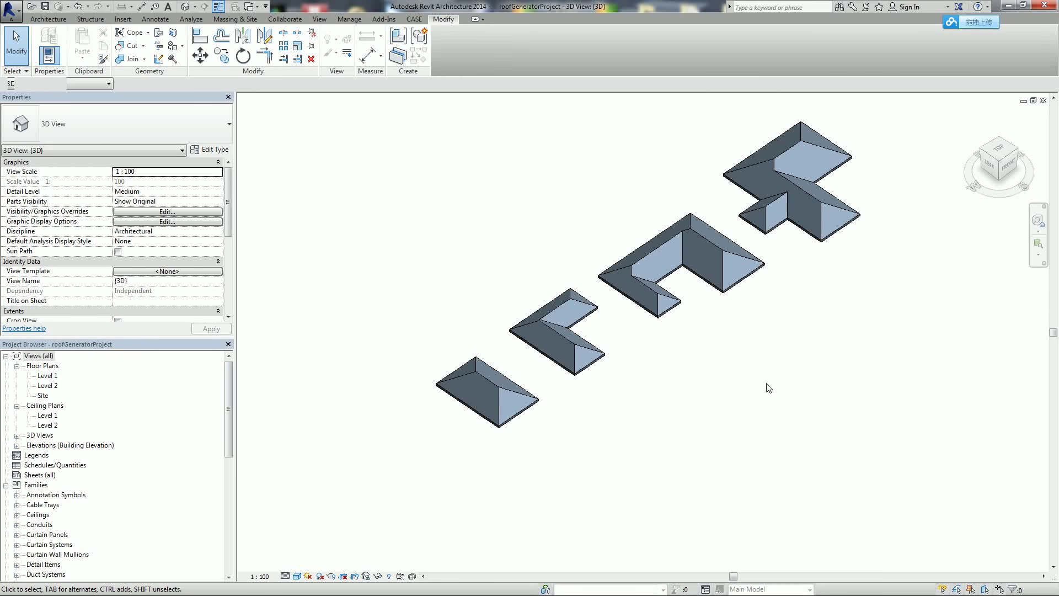
- Select the small bottom-left hip roof so the Dynamo graph tiles it, then deselect
middle_click_drag(738, 396, 698, 433)
scroll(735, 425, "up", 1)
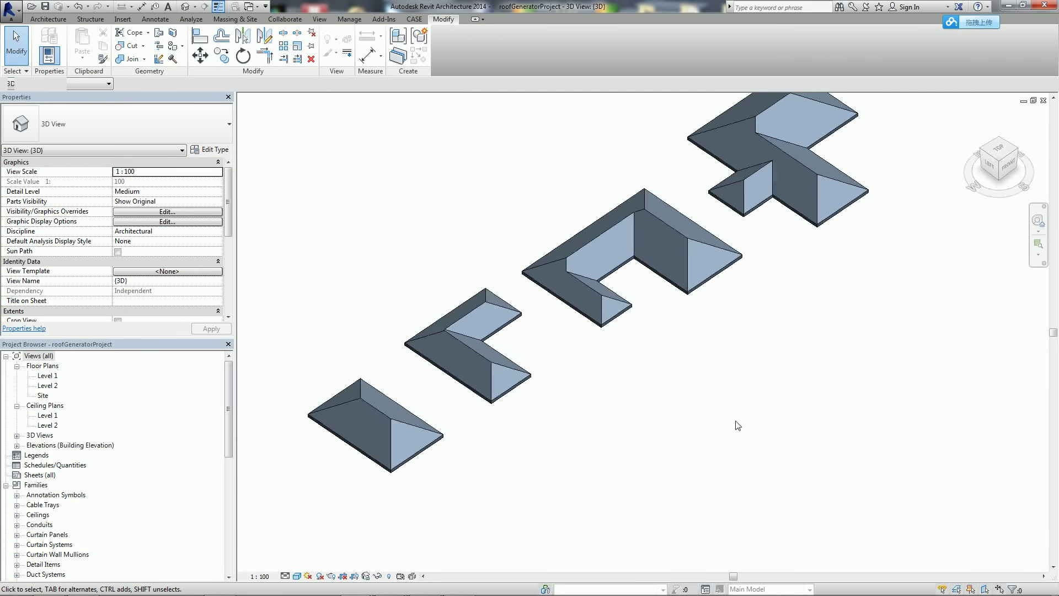
scroll(744, 489, "up", 2)
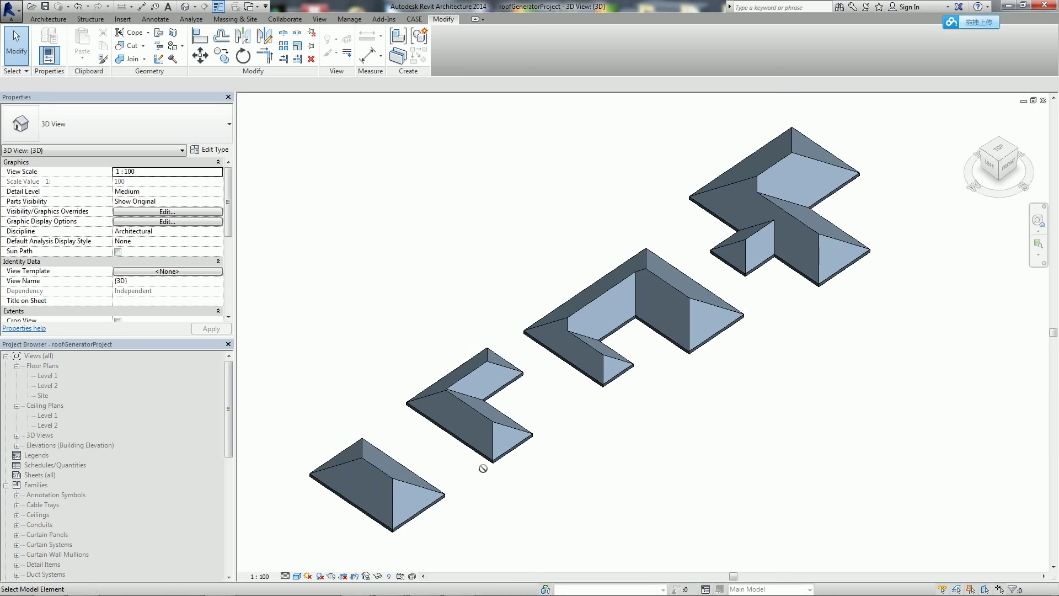
left_click(423, 486)
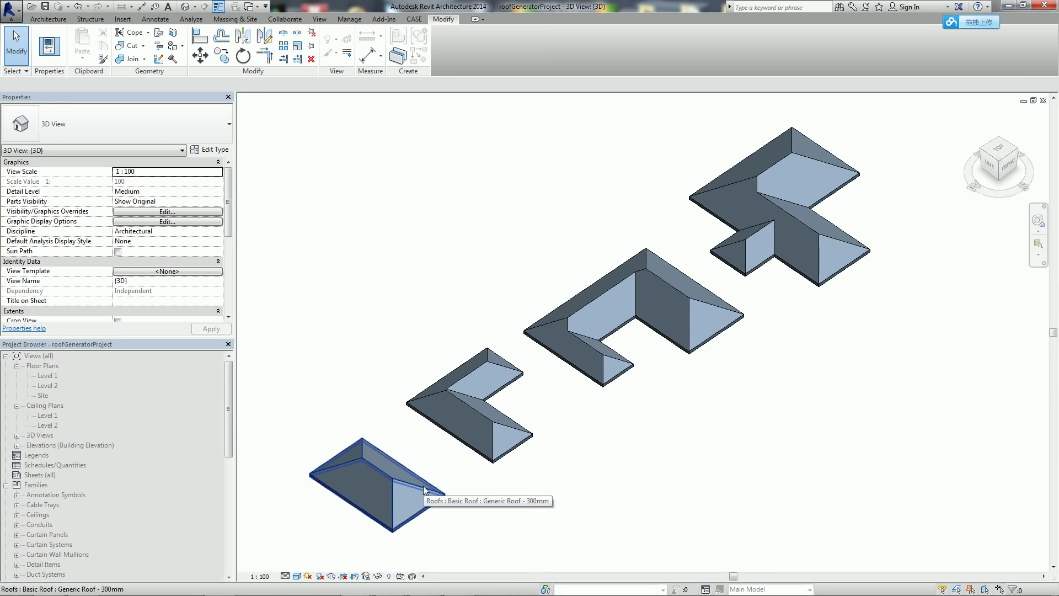
key("Escape")
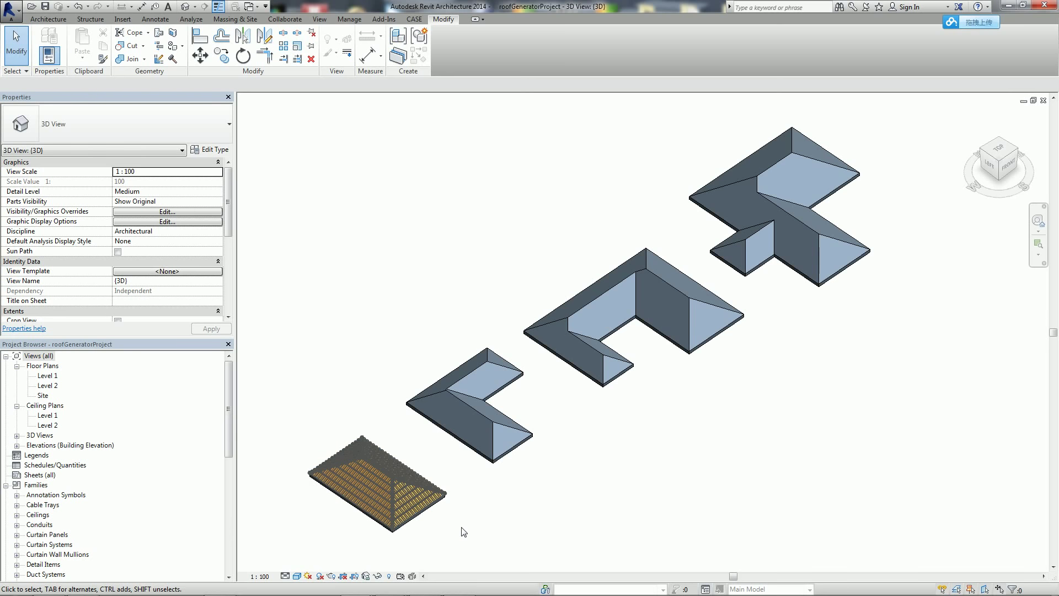
scroll(503, 501, "up", 3)
- Zoom and orbit the 3D view while tiles regenerate on the L-shaped roof
scroll(540, 470, "up", 2)
mouse_move(527, 468)
middle_mouse_down("shift")
mouse_move(610, 470)
mouse_move(472, 300)
mouse_move(879, 439)
middle_mouse_up("shift")
scroll(879, 439, "down", 3)
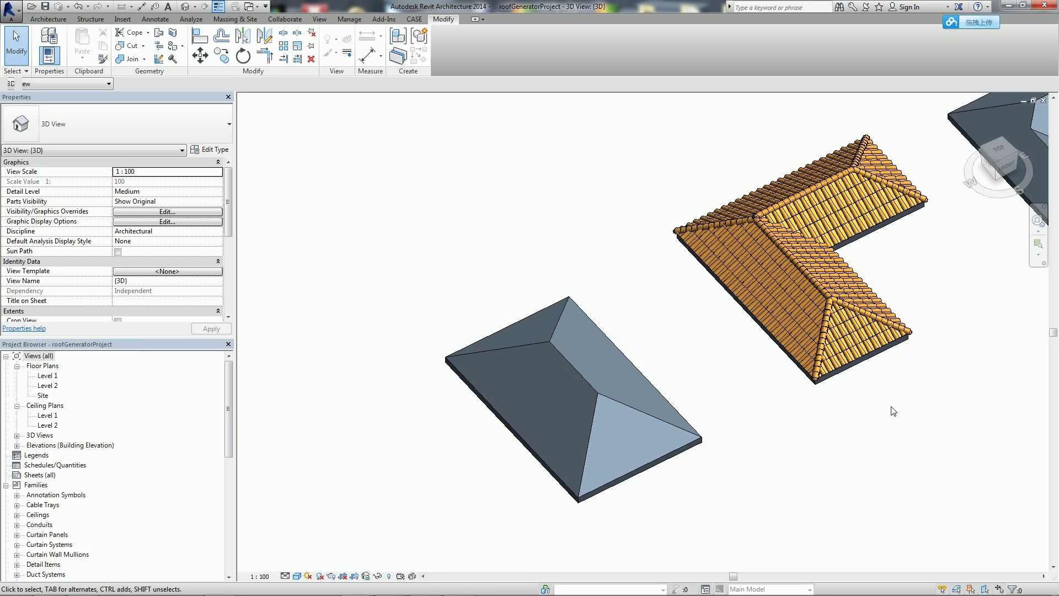
scroll(810, 414, "down", 2)
- Orbit and zoom around the roofs to inspect the clay tiles on the U-shaped roof
scroll(921, 362, "up", 1)
scroll(725, 377, "up", 3)
mouse_move(726, 376)
middle_mouse_down("shift")
mouse_move(770, 307)
mouse_move(692, 369)
mouse_move(800, 380)
mouse_move(678, 390)
middle_mouse_up("shift")
mouse_move(900, 463)
middle_mouse_down("shift")
mouse_move(812, 413)
mouse_move(775, 454)
mouse_move(912, 286)
middle_mouse_up("shift")
scroll(830, 331, "up", 3)
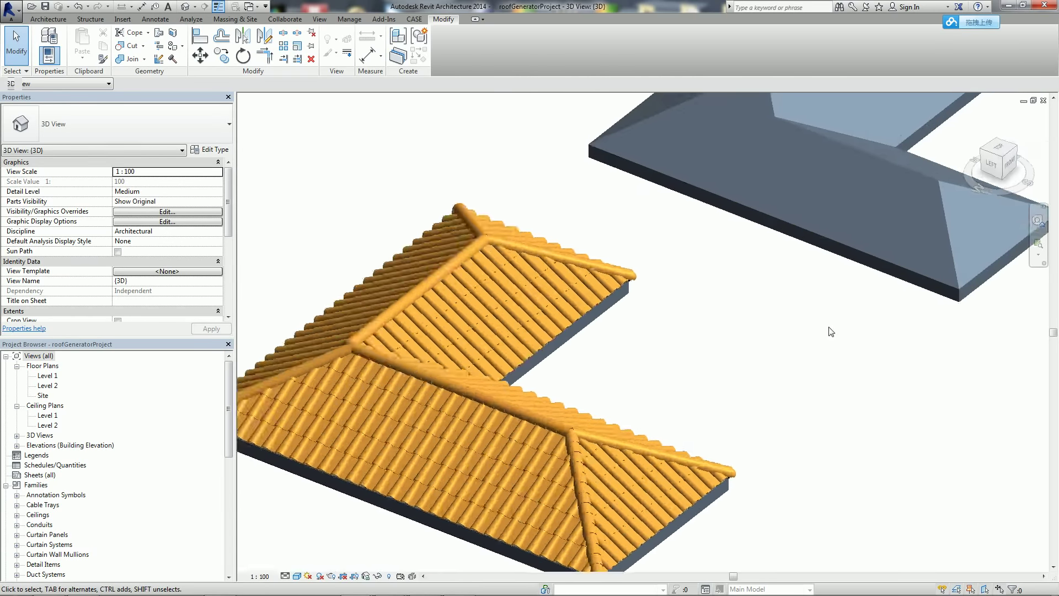
scroll(831, 331, "down", 3)
middle_click_drag(830, 331, 739, 395)
scroll(693, 425, "up", 1)
middle_click_drag(692, 425, 680, 424)
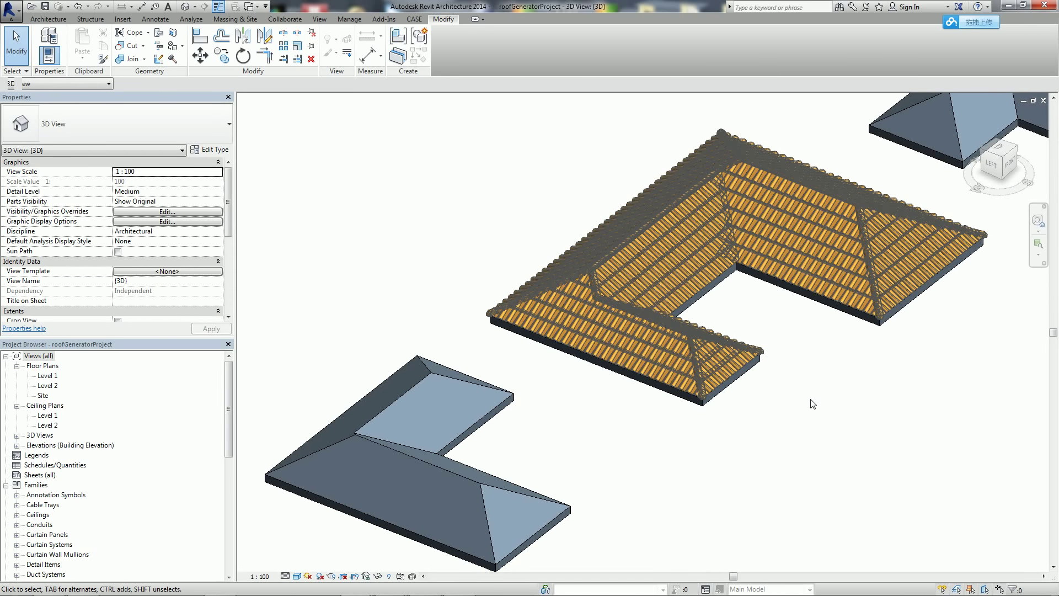
- Pick the grey T-shaped roof so the Dynamo graph places tiles on it
scroll(847, 407, "down", 2)
middle_click_drag(847, 407, 610, 521)
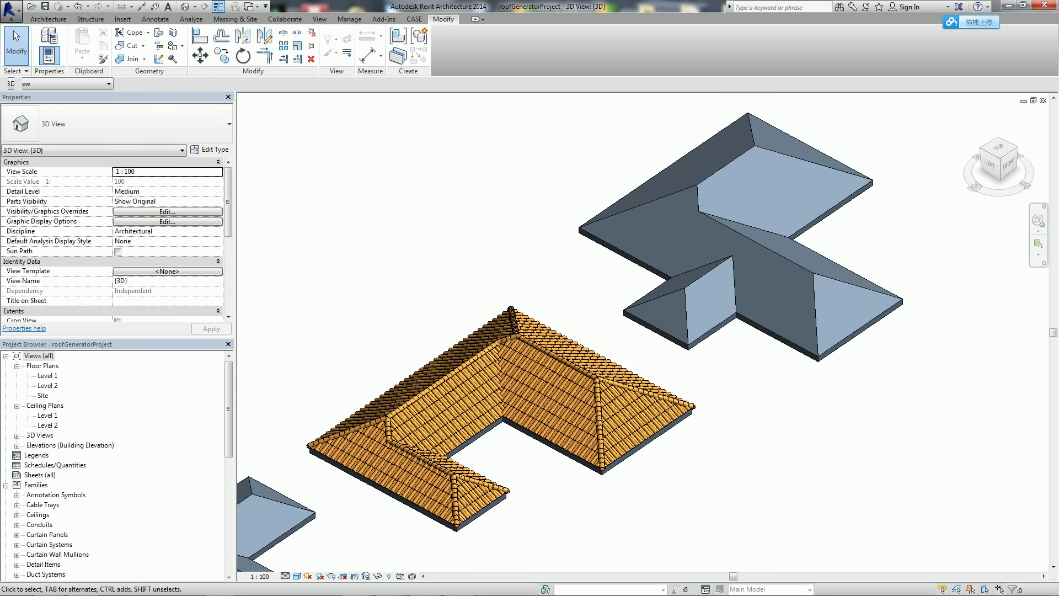
left_click(848, 338)
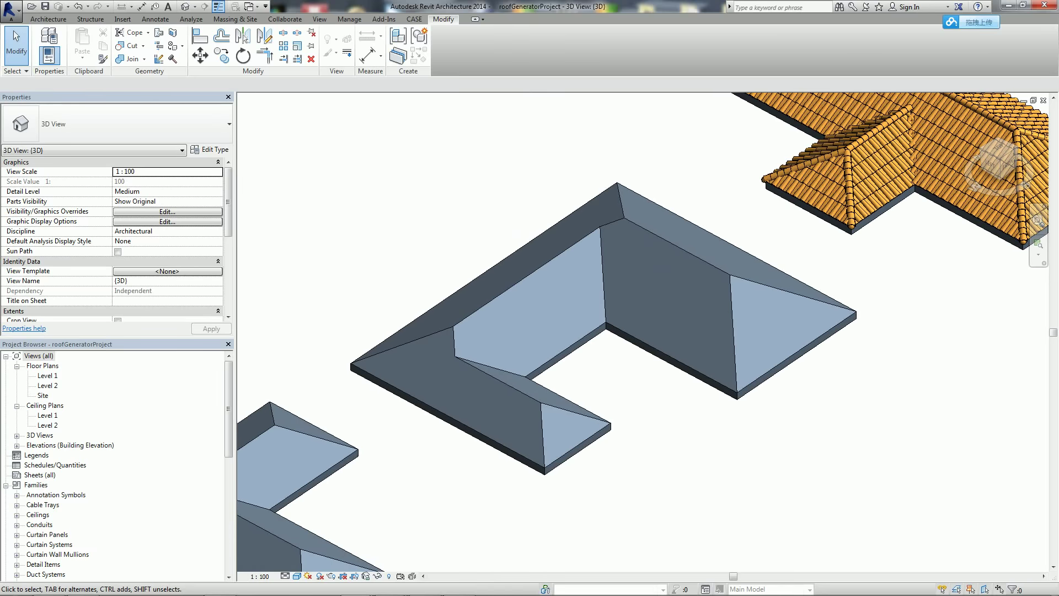
left_click_drag(1058, 149, 0, 152)
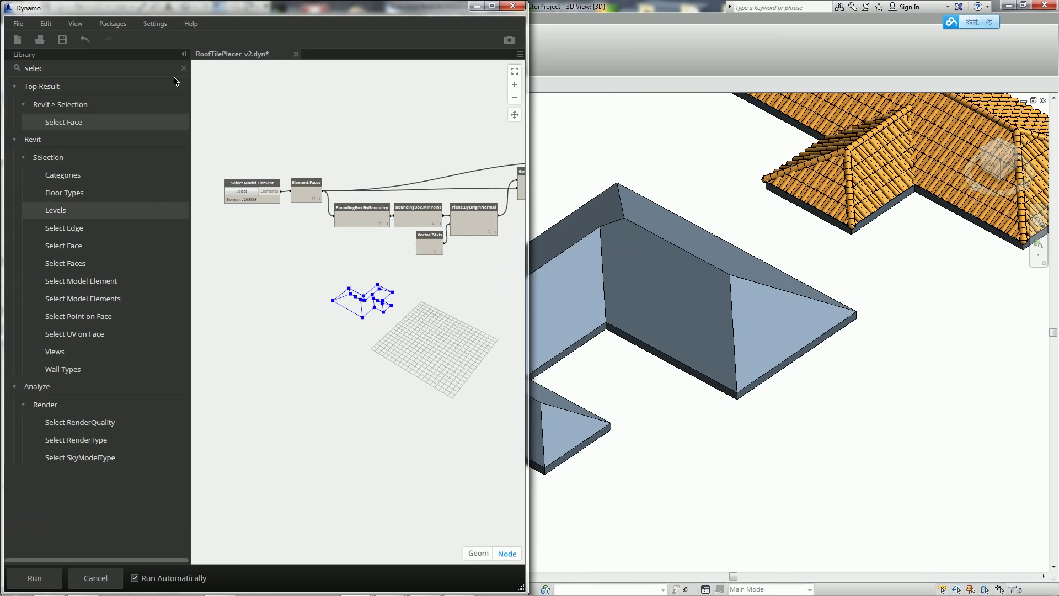
- Collapse the Dynamo library and frame the whole RoofTilePlacer graph on the canvas
left_click(184, 55)
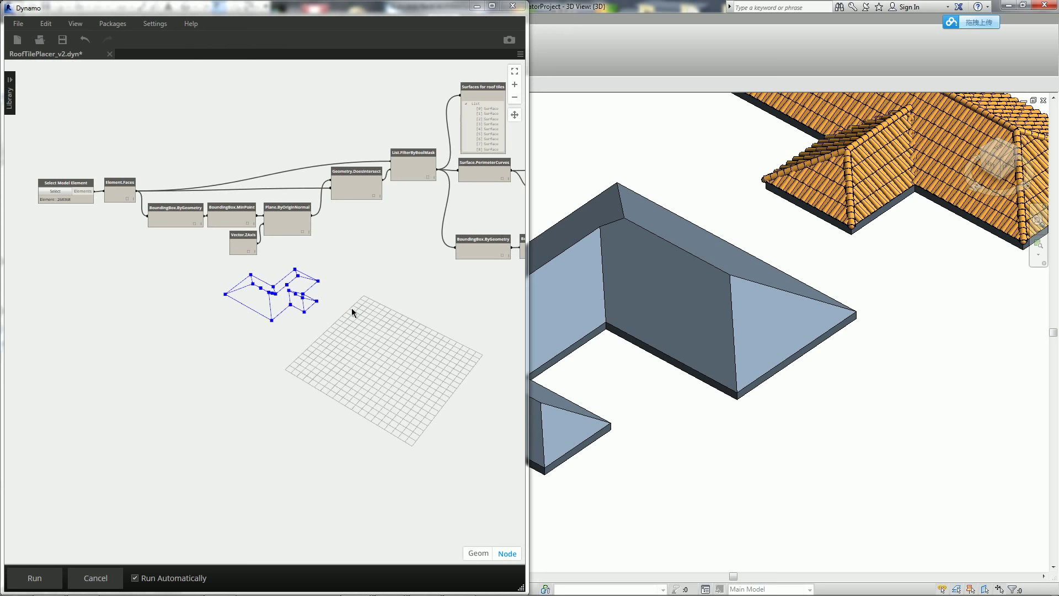
scroll(388, 389, "down", 2)
scroll(386, 392, "down", 3)
middle_click_drag(386, 392, 260, 402)
scroll(349, 390, "up", 1)
scroll(214, 371, "up", 2)
scroll(216, 362, "up", 2)
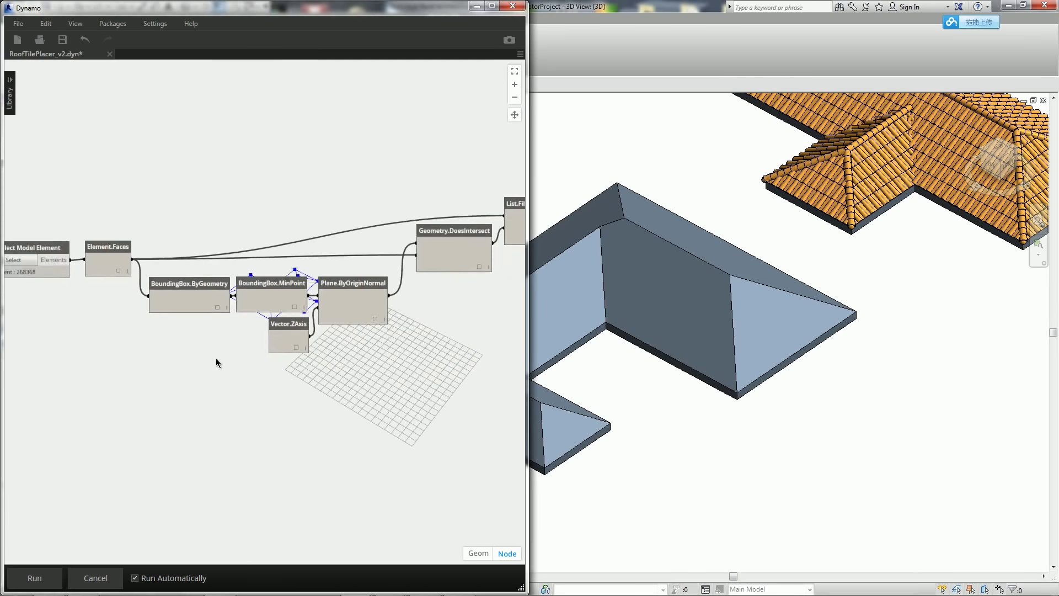
scroll(216, 359, "up", 2)
mouse_move(216, 359)
middle_mouse_down()
mouse_move(398, 366)
mouse_move(370, 368)
middle_mouse_up()
scroll(353, 369, "down", 3)
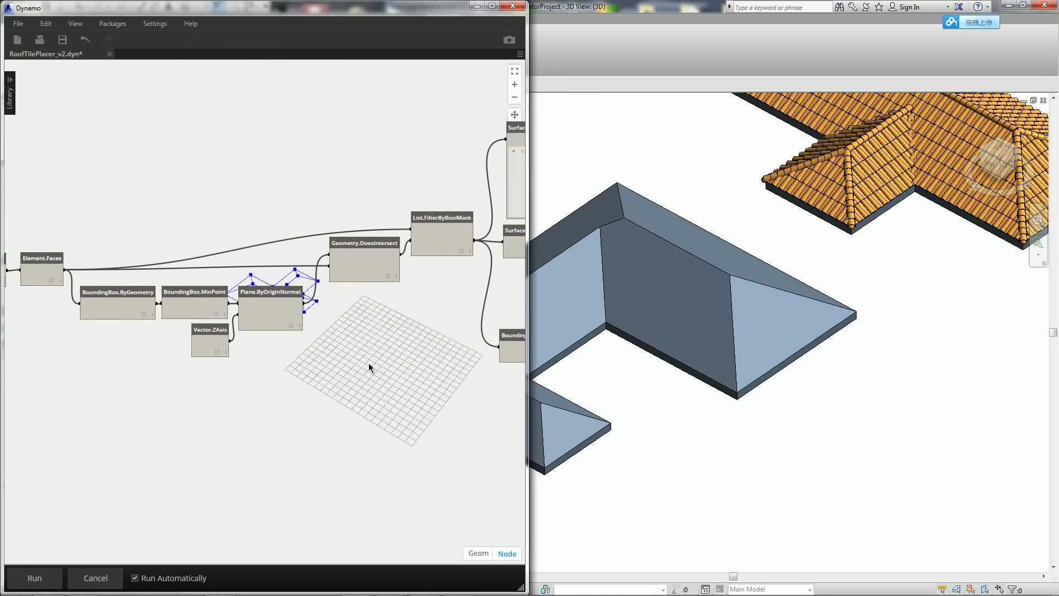
scroll(370, 367, "down", 3)
mouse_move(196, 385)
middle_mouse_down()
mouse_move(177, 385)
mouse_move(333, 386)
mouse_move(324, 372)
middle_mouse_up()
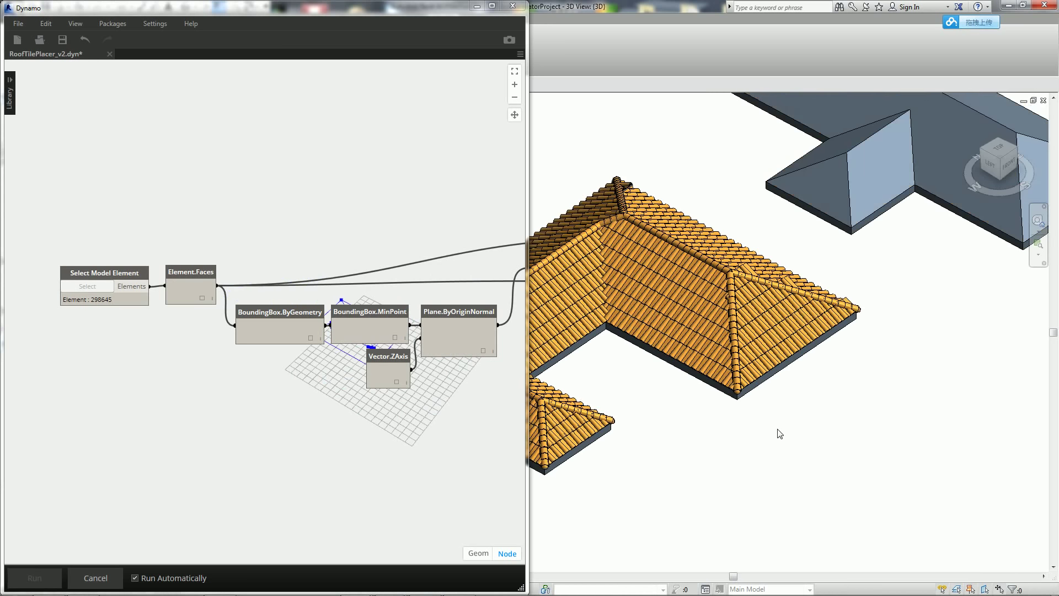
middle_click_drag(779, 434, 806, 428)
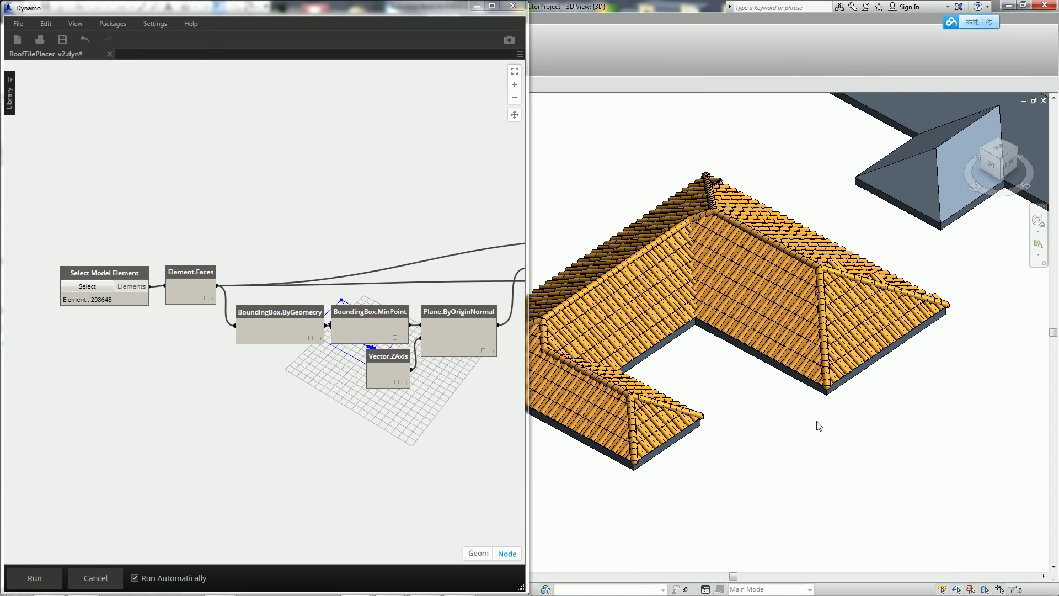
- Select the tiled U-shaped roof and open its footprint with Edit Footprint
left_click(826, 396)
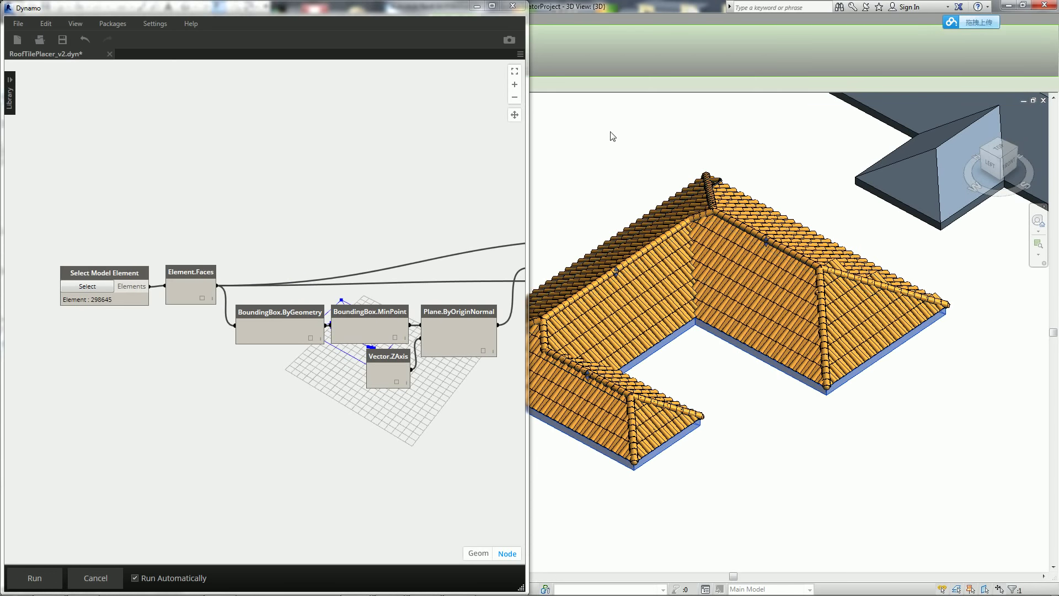
left_click_drag(455, 10, 394, 154)
left_click(448, 47)
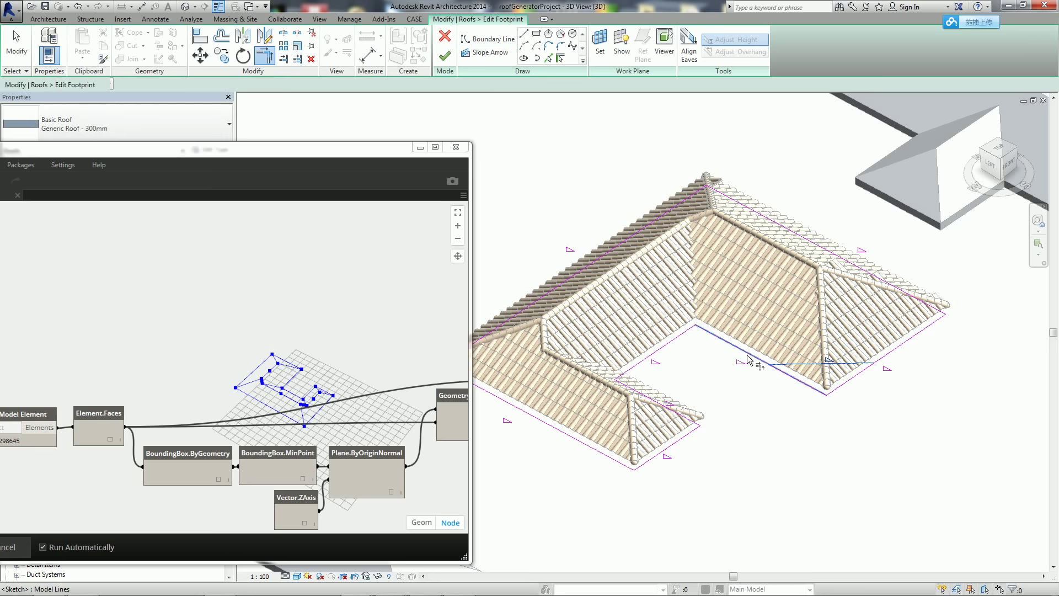
- Trim the right and horizontal footprint edges to a corner, leaving an L-shaped roof
left_click(898, 349)
left_click(950, 457)
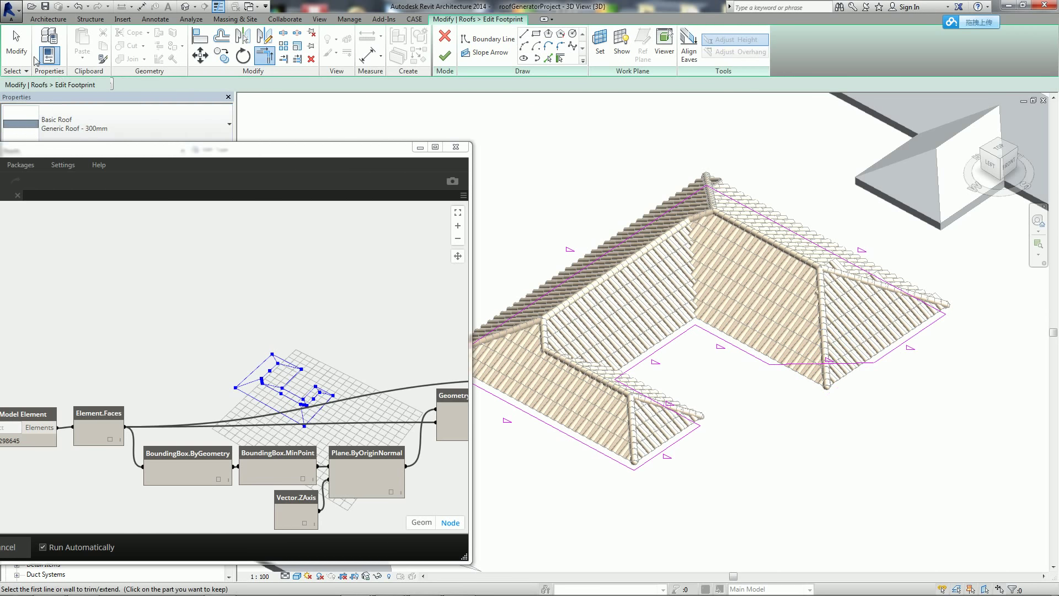
left_click(444, 55)
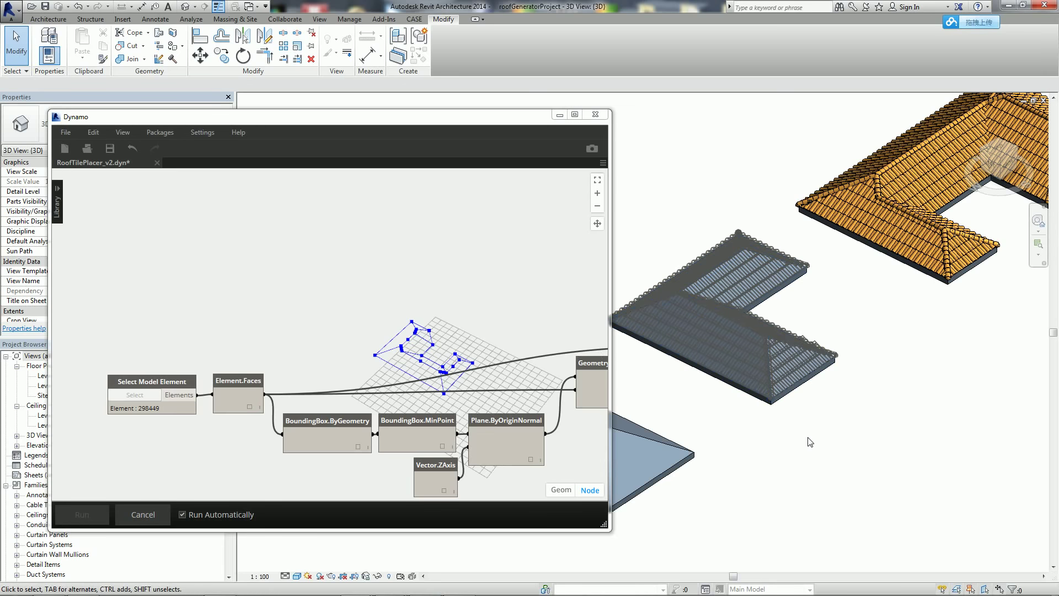
middle_click_drag(835, 447, 1029, 406)
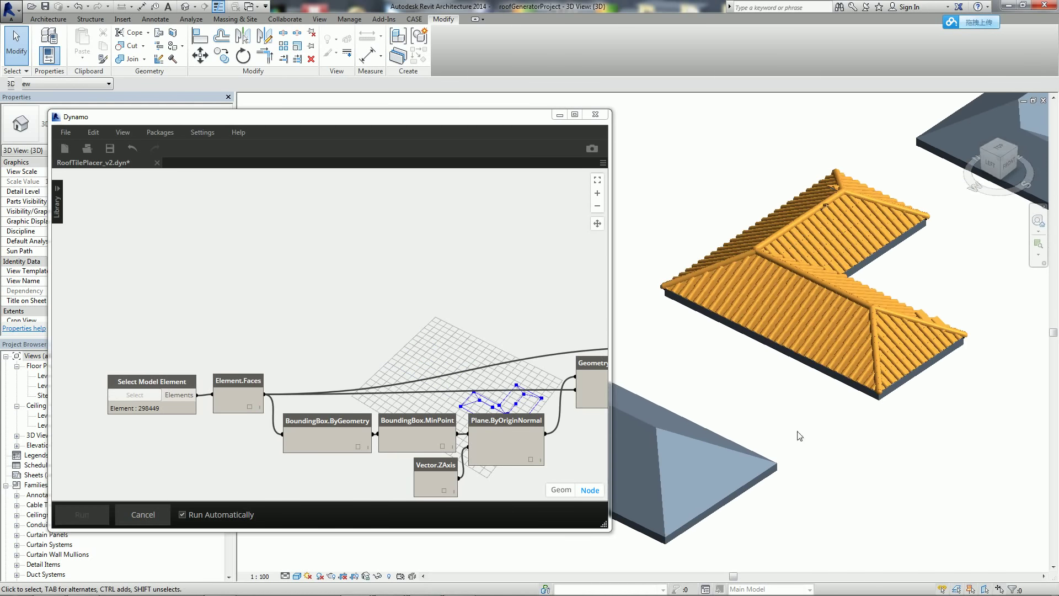
- Retarget Select Model Element to the plain rectangular hip roof so it gets tiled
left_click(839, 436)
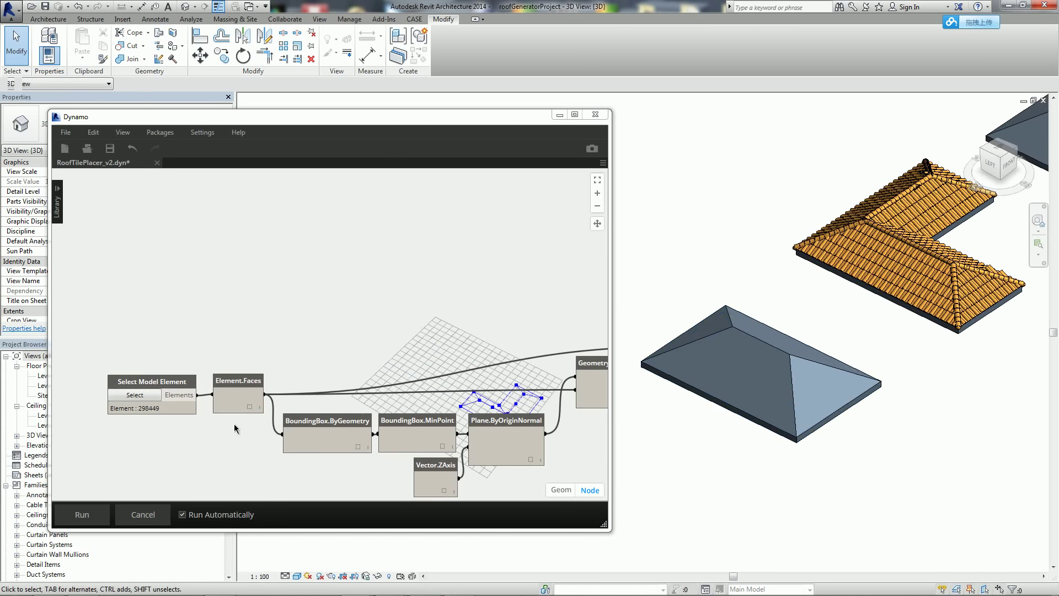
left_click(135, 395)
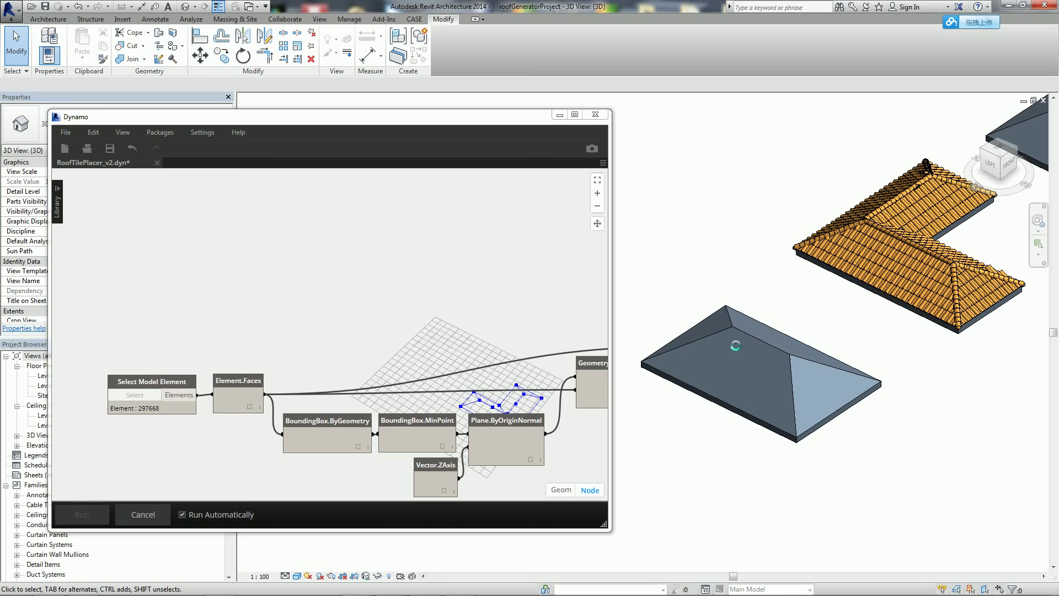
left_click(709, 393)
scroll(752, 451, "up", 2)
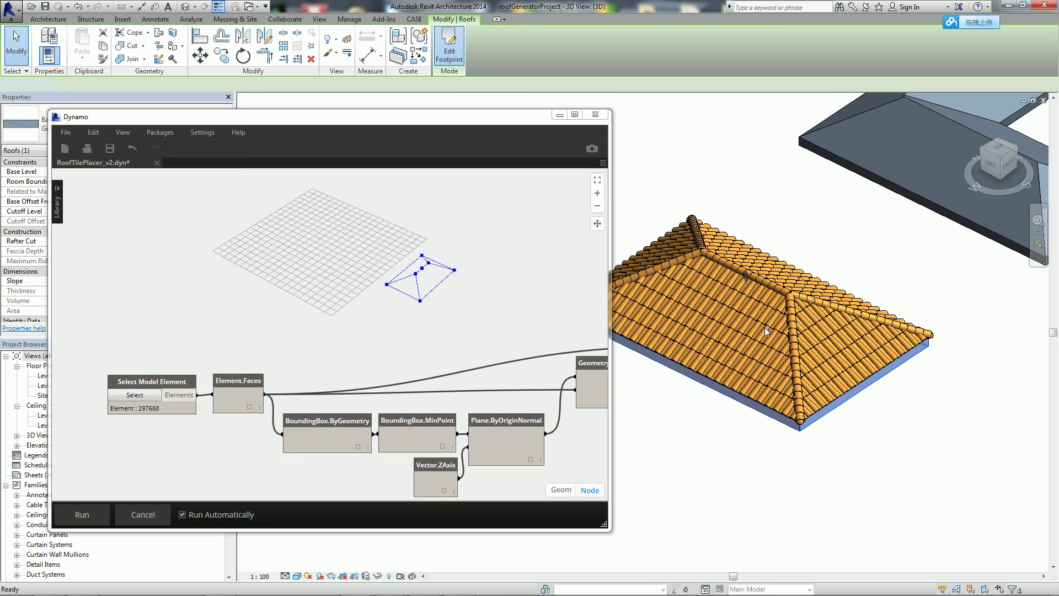
double_click(752, 355)
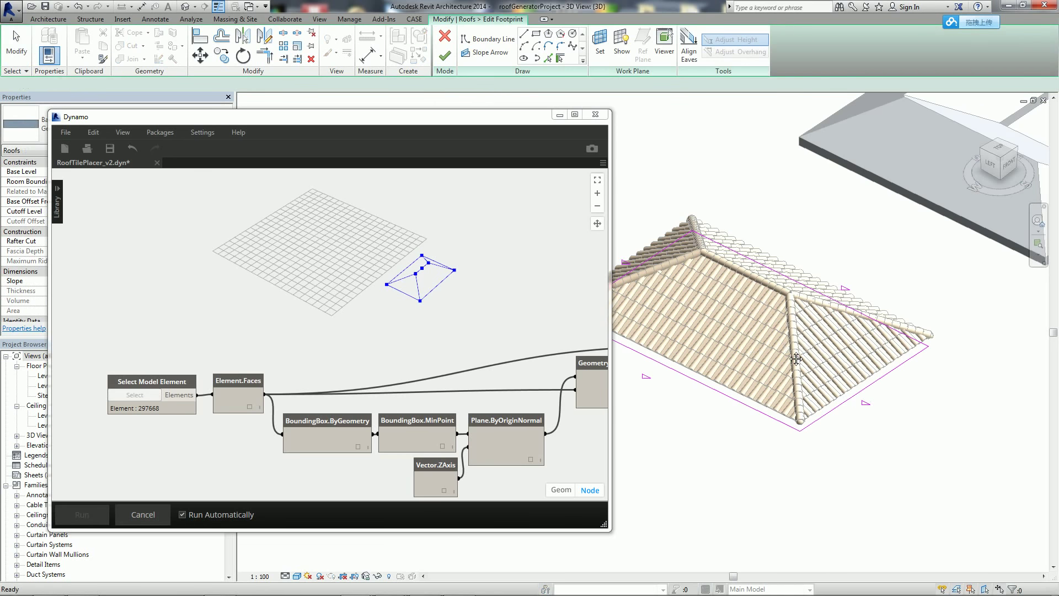
- Draw a projecting wing onto the rectangular roof's footprint with Line and finish the sketch
left_click(523, 33)
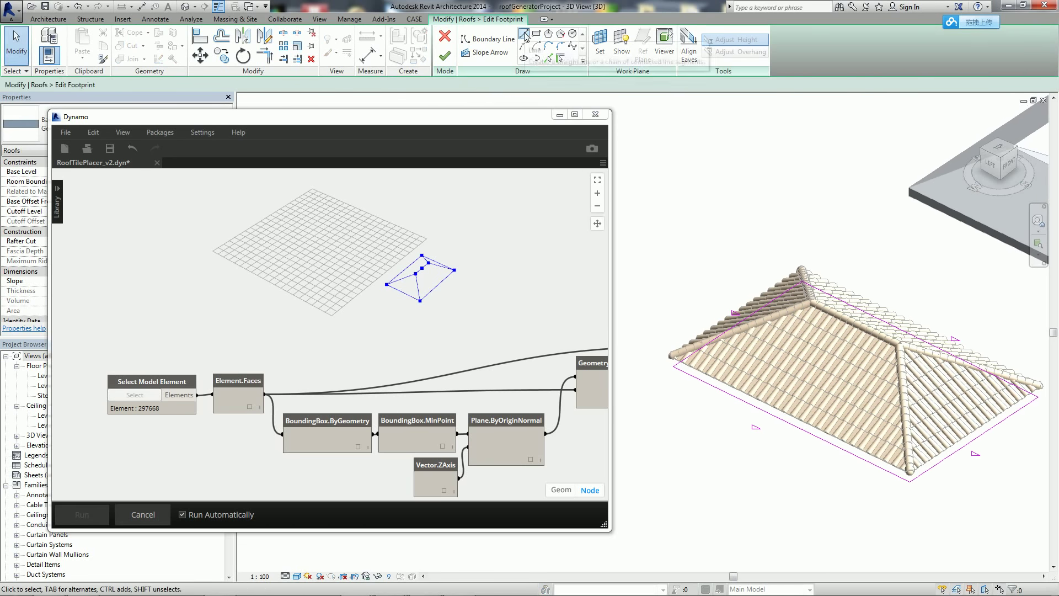
left_click(744, 405)
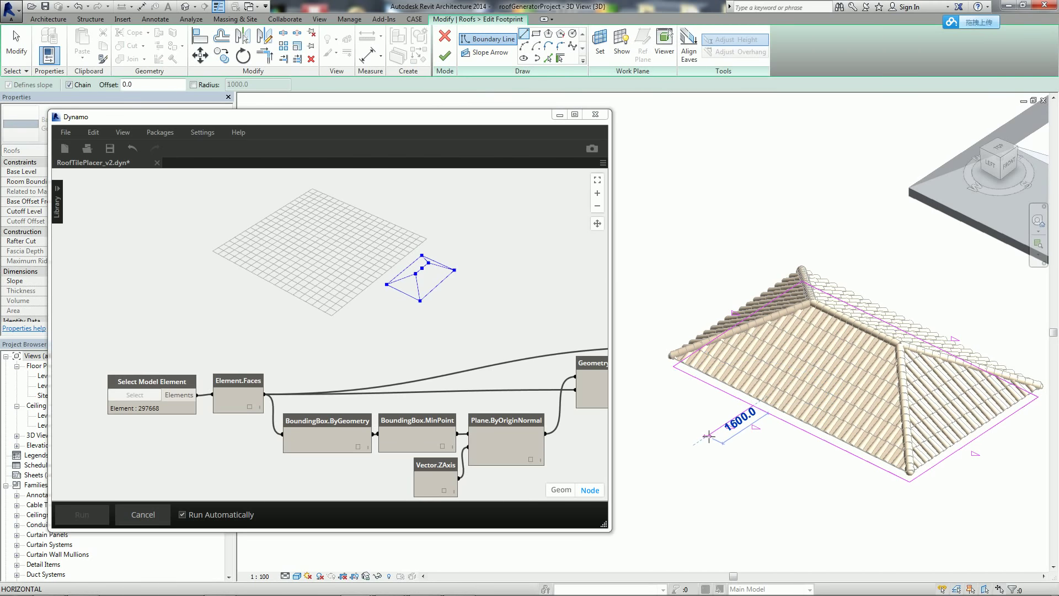
left_click(714, 434)
key("Escape")
left_click(444, 56)
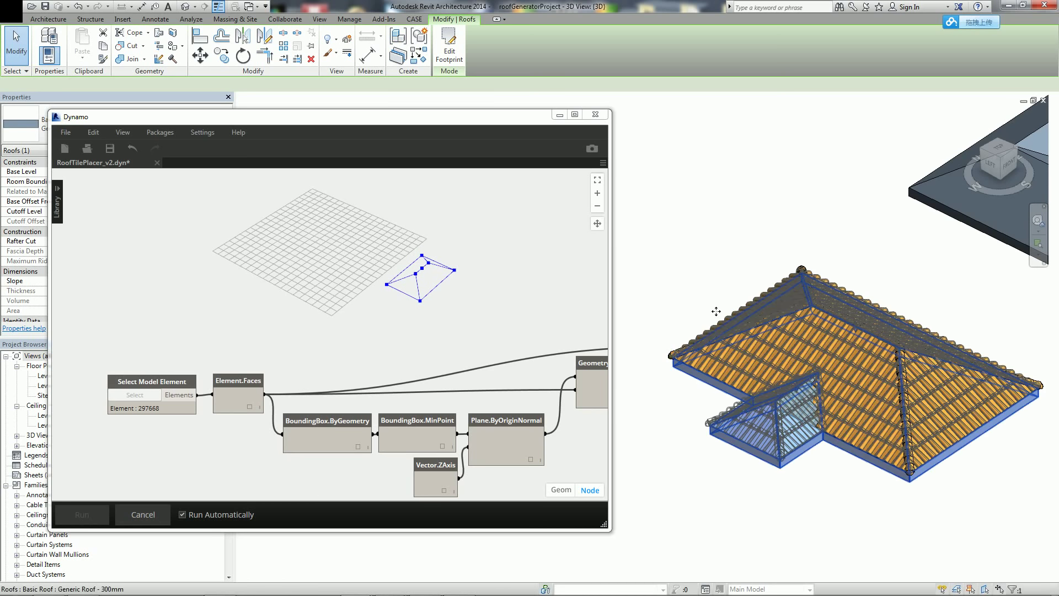
left_click(820, 505)
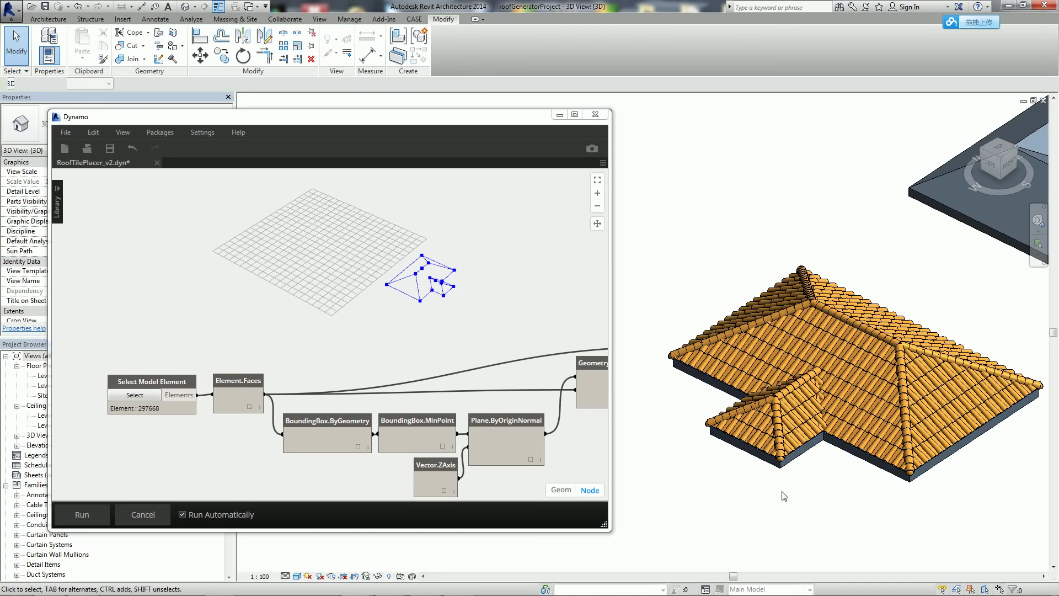